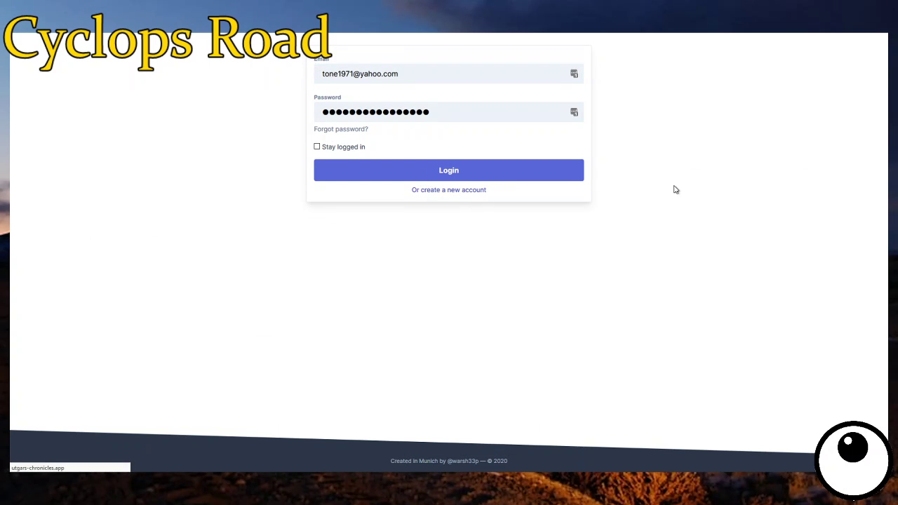
Log in and start a new history, entering the name Seventies Samurai
{"action": "key", "text": "Return"}
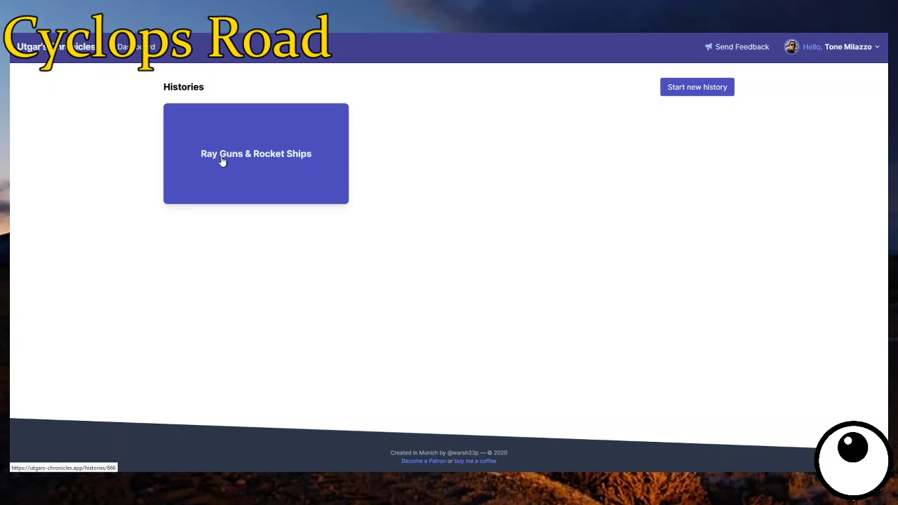
{"action": "left_click", "coordinate": [697, 89]}
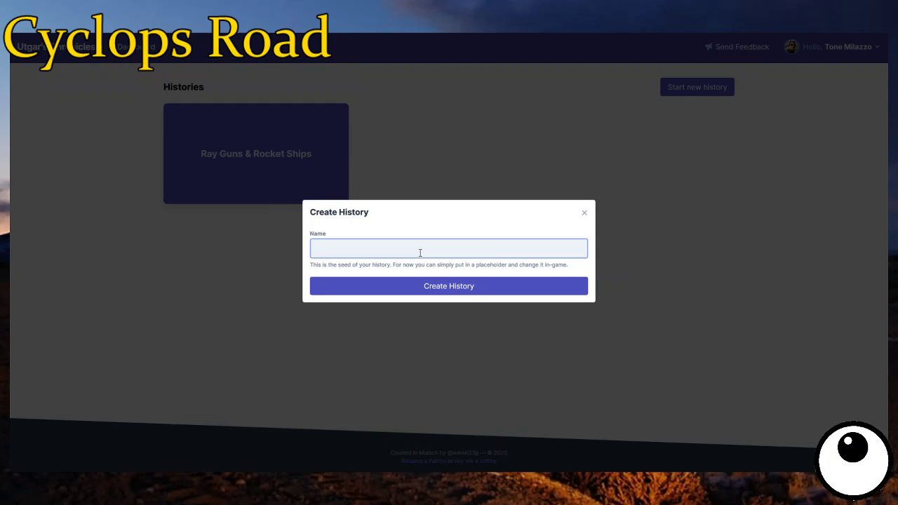
{"action": "type", "text": "Sevendies Samuri"}
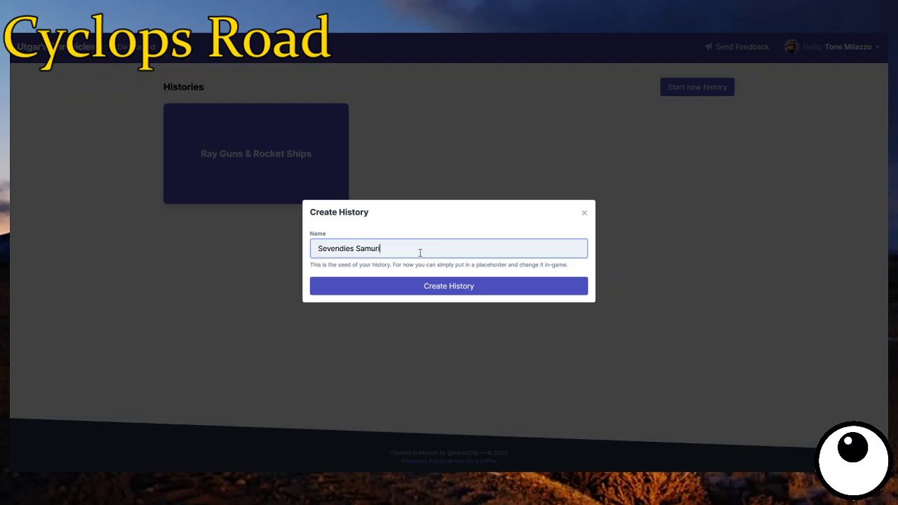
Correct the name's spelling to 'Seventies Samurai', create the history and select its invite link
{"action": "right_click", "coordinate": [352, 252]}
{"action": "left_click", "coordinate": [372, 270]}
{"action": "left_click", "coordinate": [381, 255]}
{"action": "key", "text": "BackSpace"}
{"action": "type", "text": "ai"}
{"action": "left_click", "coordinate": [439, 287]}
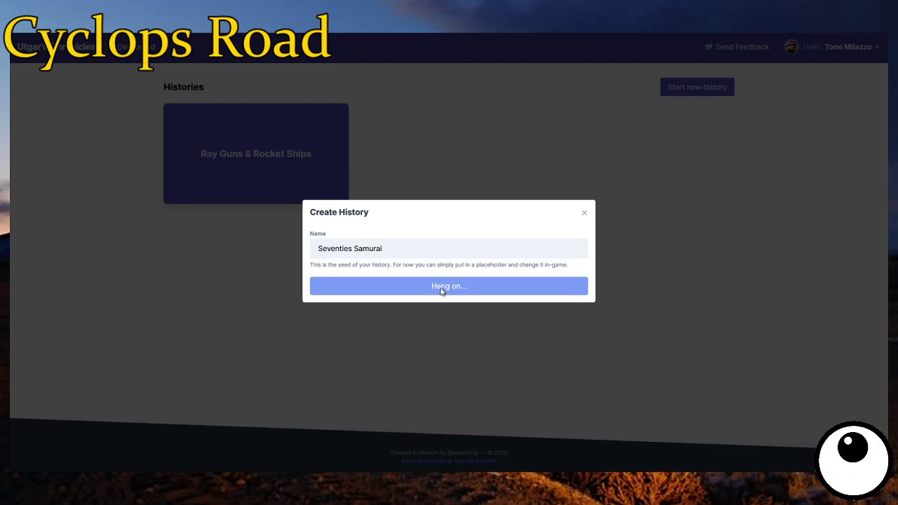
{"action": "left_click", "coordinate": [458, 226]}
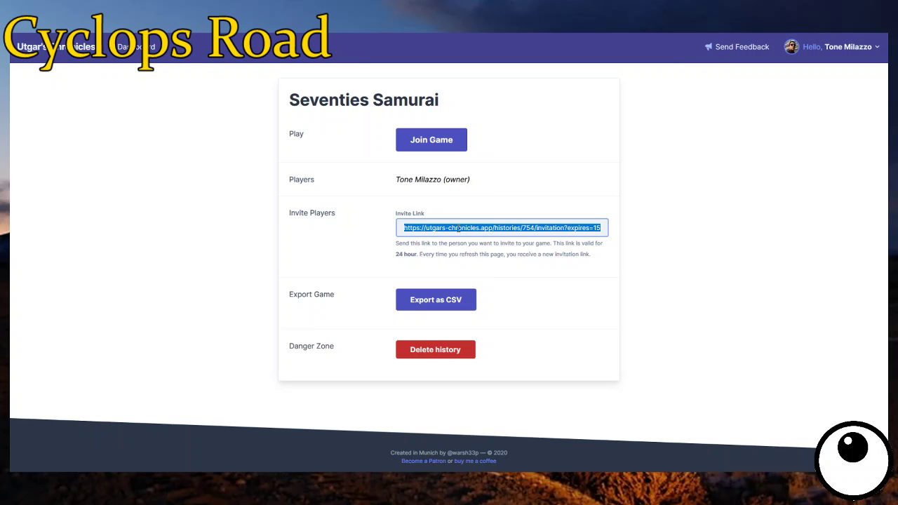
Join the Seventies Samurai game to bring up its board
{"action": "left_click", "coordinate": [432, 146]}
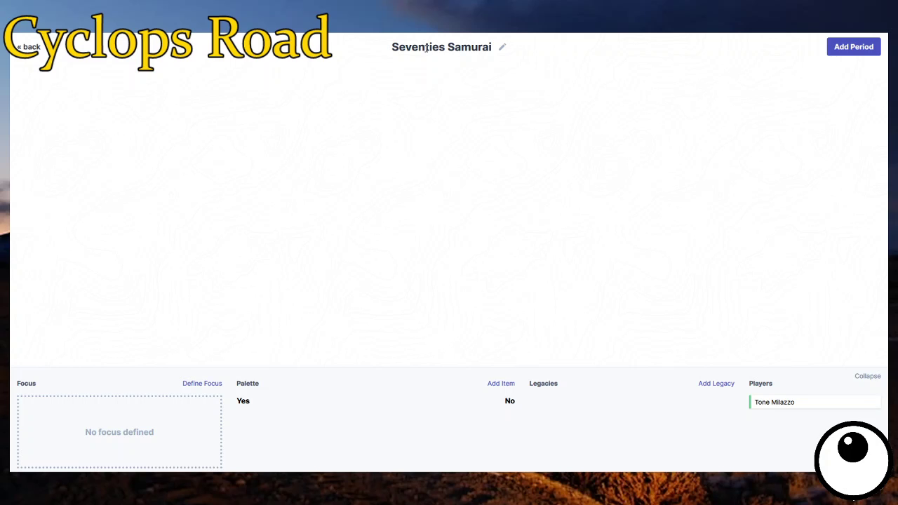
{"action": "double_click", "coordinate": [426, 47]}
{"action": "left_click_drag", "start_coordinate": [426, 48], "coordinate": [462, 66]}
{"action": "left_click", "coordinate": [466, 85]}
Start a new period named 'Major gang war starts in The City', correcting the 'Amjor' typo
{"action": "left_click", "coordinate": [861, 48]}
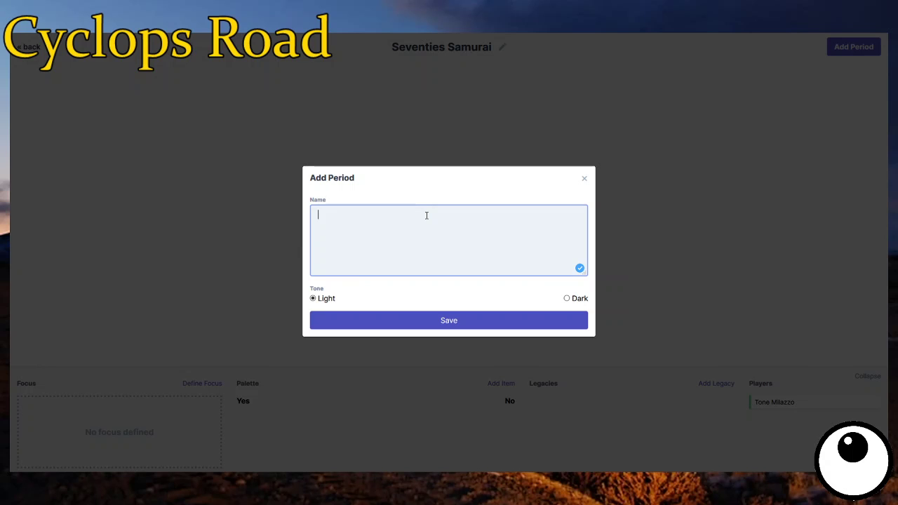
{"action": "type", "text": "Amjoe"}
{"action": "key", "text": "BackSpace"}
{"action": "type", "text": "r gand"}
{"action": "key", "text": "BackSpace"}
{"action": "type", "text": "g war starts in The C"}
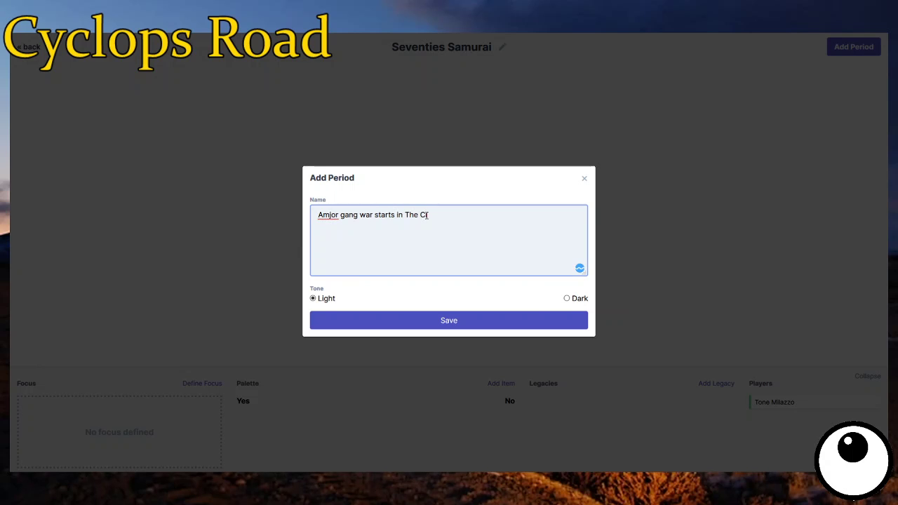
{"action": "type", "text": "ity"}
{"action": "left_click", "coordinate": [327, 215]}
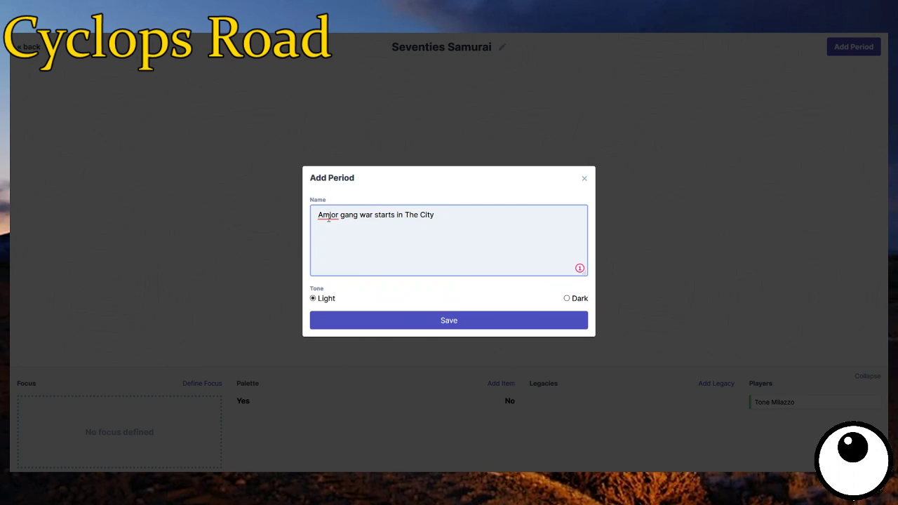
{"action": "key", "text": "BackSpace"}
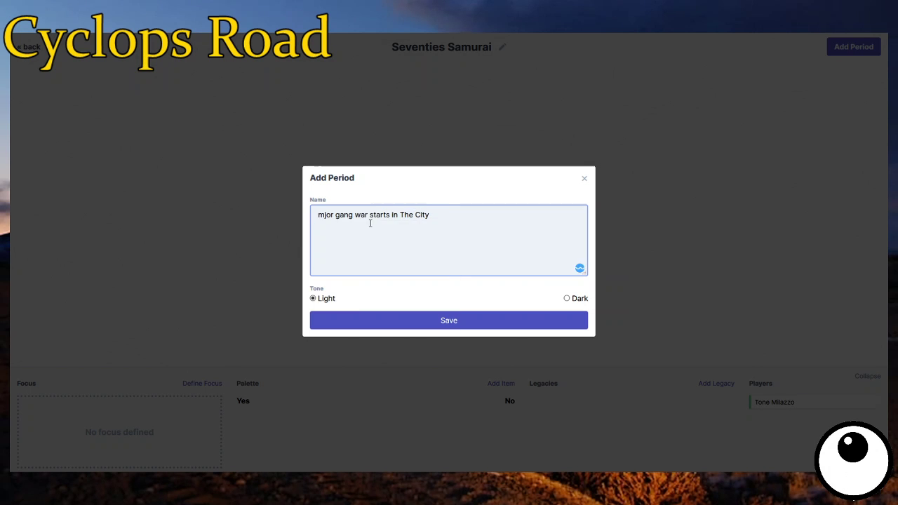
{"action": "key", "text": "BackSpace"}
{"action": "type", "text": "Ma"}
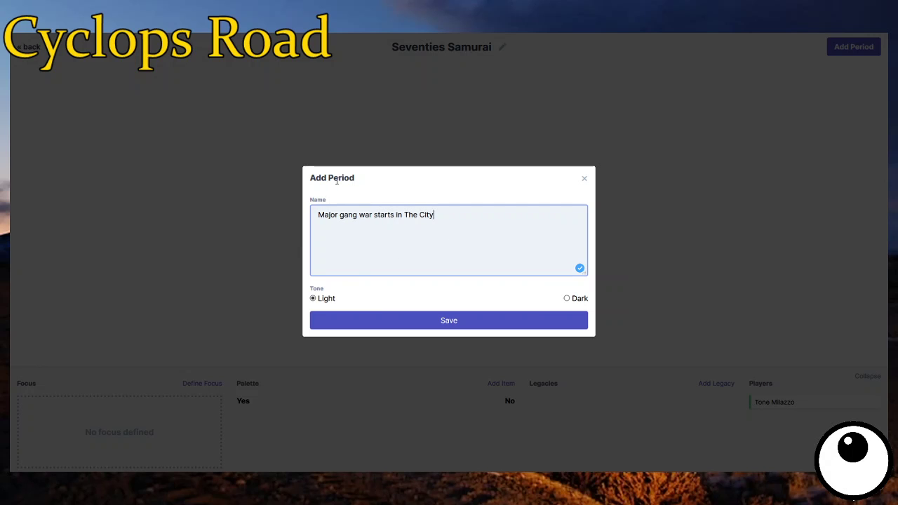
Save the gang war period, then edit it to switch its tone to Dark
{"action": "left_click", "coordinate": [438, 323]}
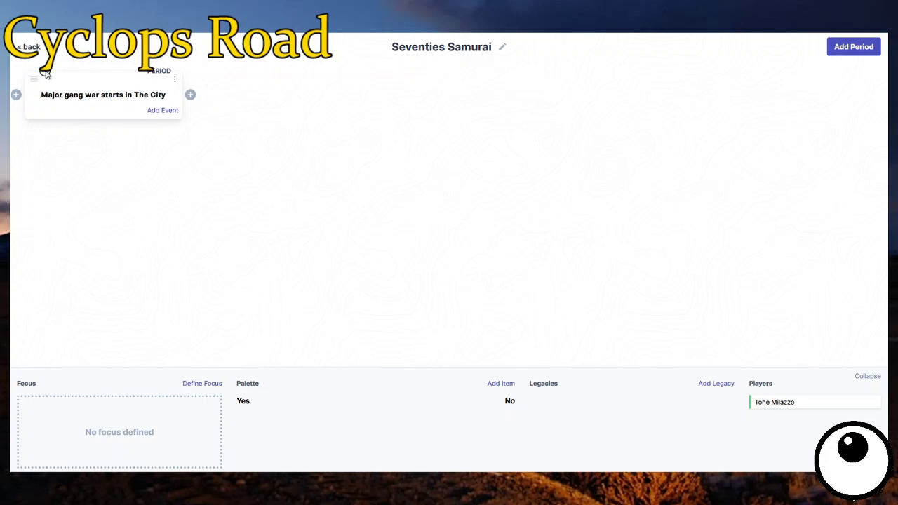
{"action": "left_click", "coordinate": [175, 79]}
{"action": "left_click", "coordinate": [192, 75]}
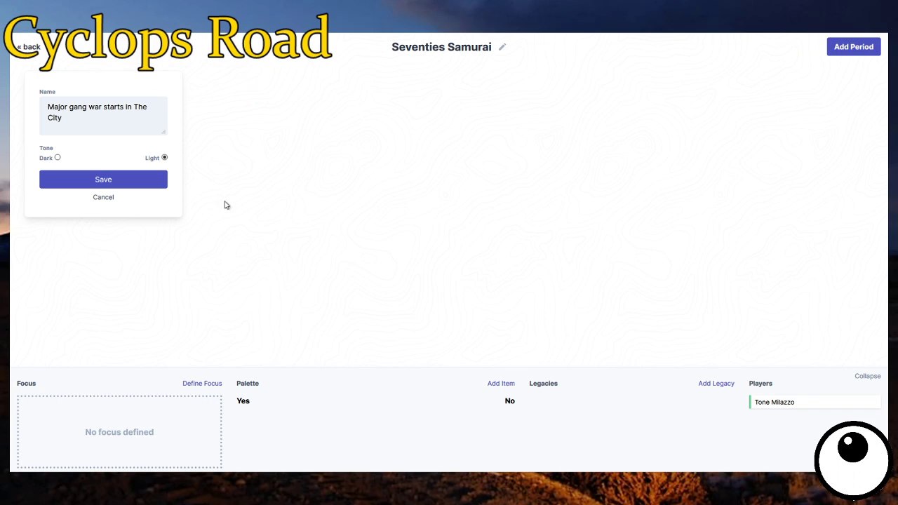
{"action": "left_click", "coordinate": [57, 158]}
{"action": "left_click", "coordinate": [91, 184]}
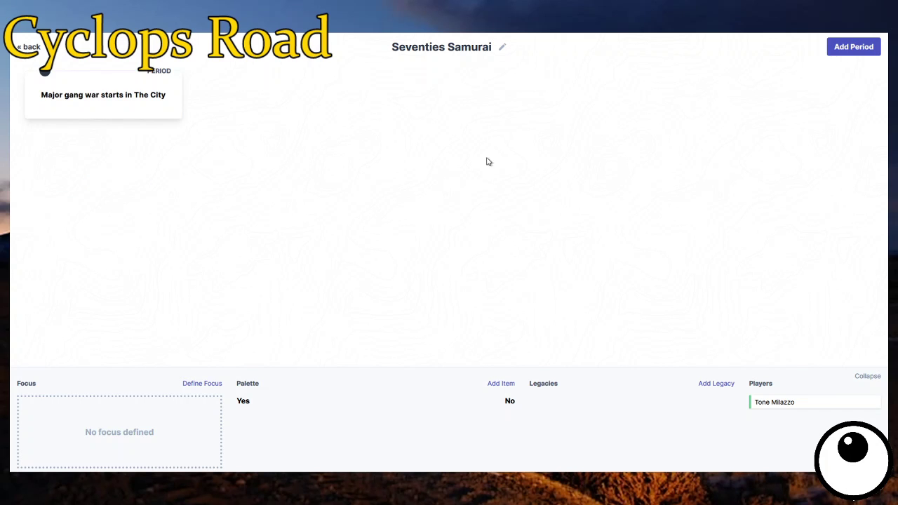
Add the Light period 'The City is clean up of crime', fixing the 'Thew' typo
{"action": "left_click", "coordinate": [849, 50]}
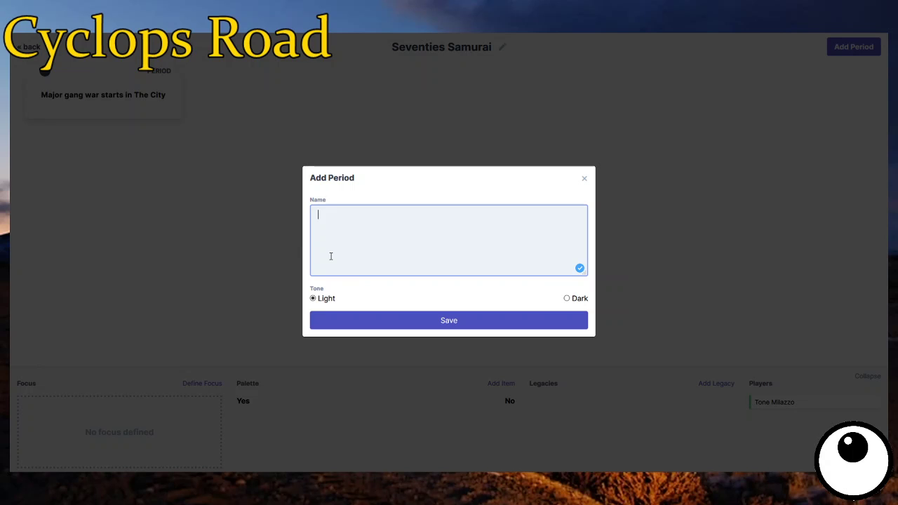
{"action": "type", "text": "Thew City is clean up of crime"}
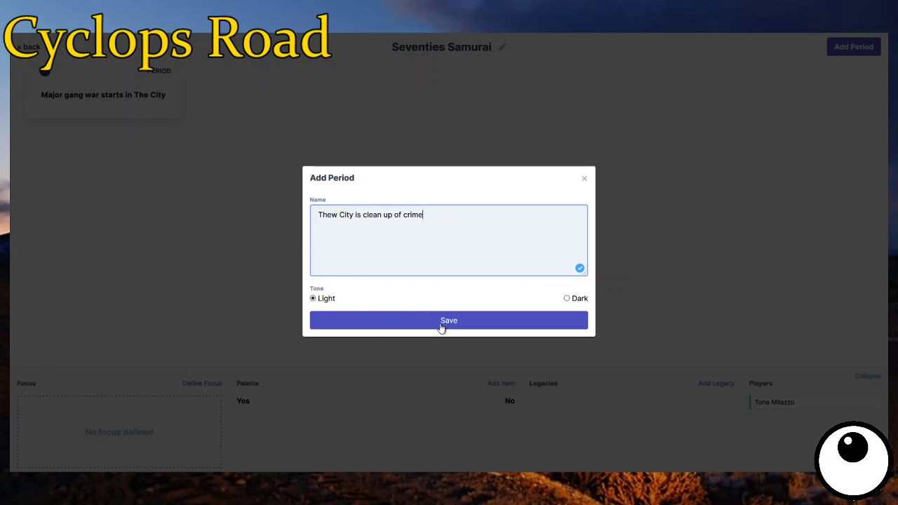
{"action": "left_click", "coordinate": [337, 216]}
{"action": "key", "text": "BackSpace"}
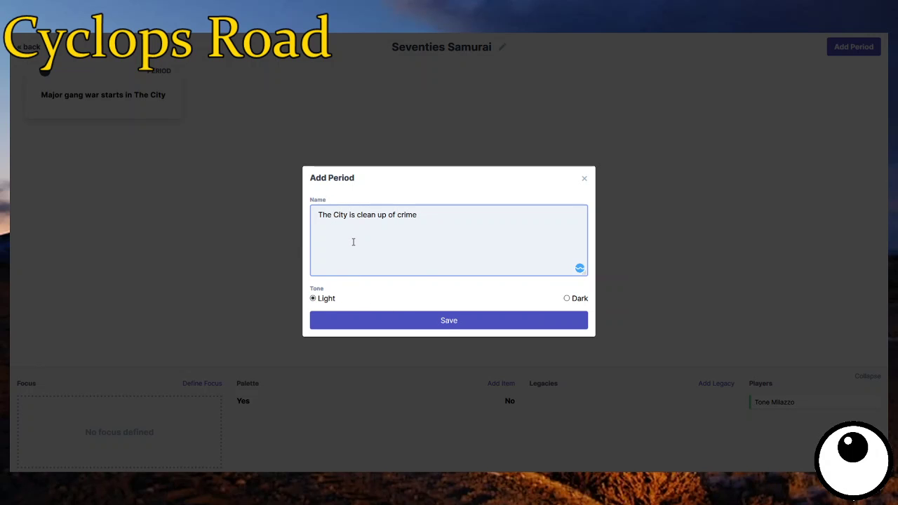
{"action": "left_click", "coordinate": [455, 320]}
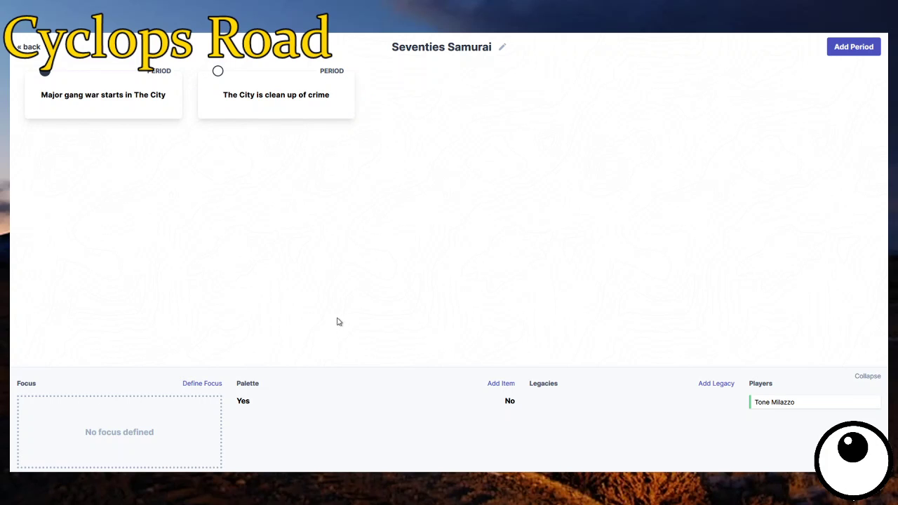
Add 'Trans Am' to the palette's Yes list and '-Vampires' to its No list
{"action": "left_click", "coordinate": [496, 387]}
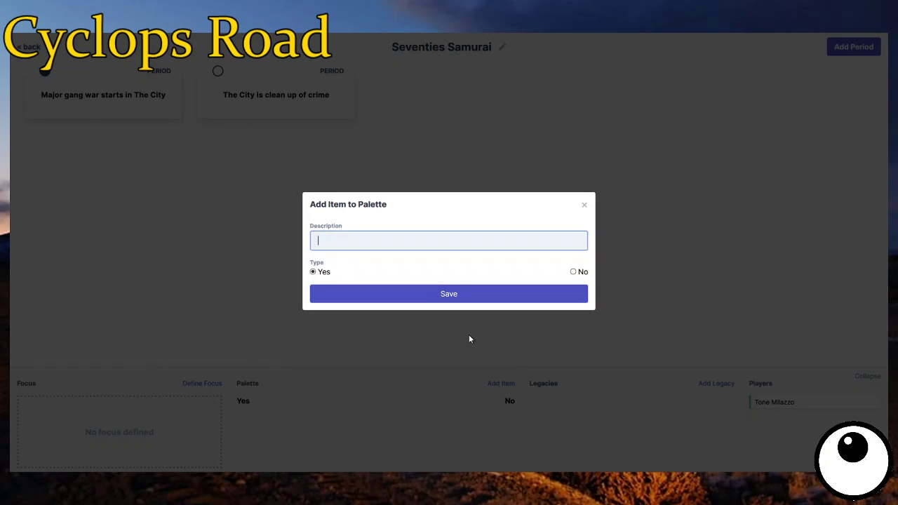
{"action": "type", "text": "Trans Ams"}
{"action": "left_click", "coordinate": [422, 295]}
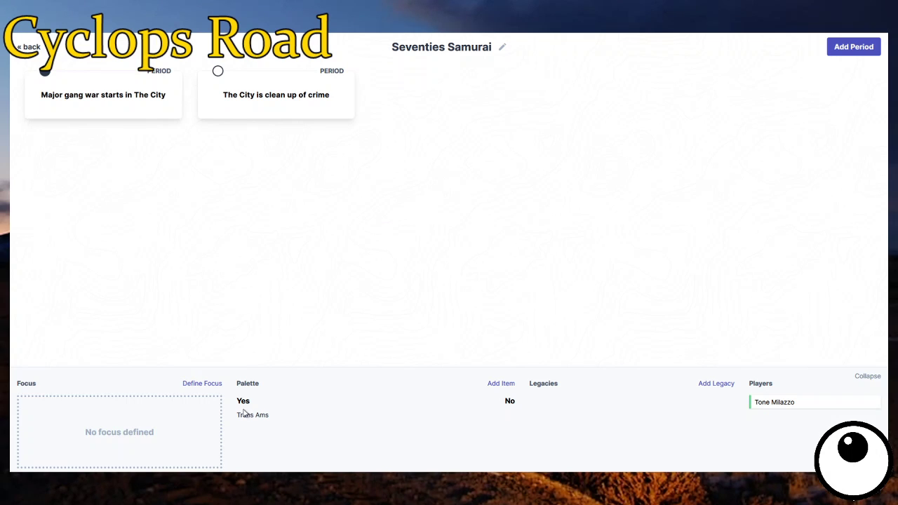
{"action": "left_click", "coordinate": [499, 385]}
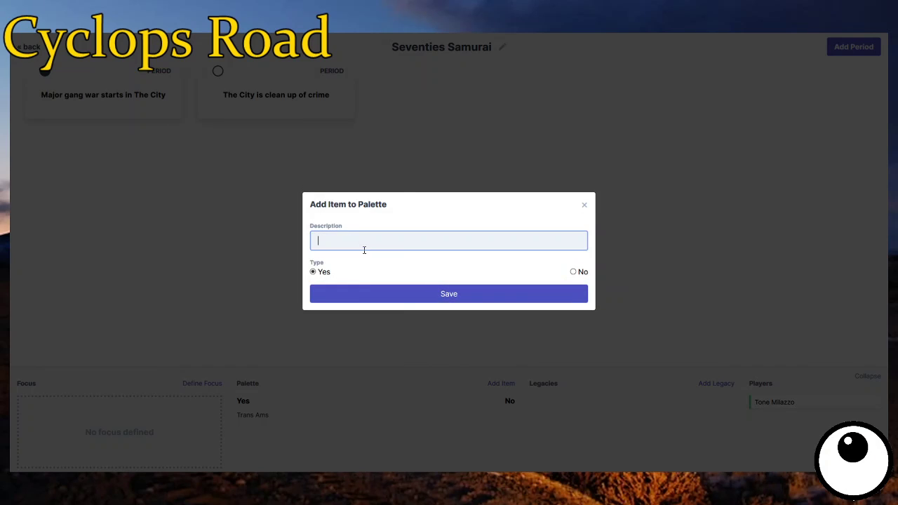
{"action": "left_click", "coordinate": [573, 272]}
{"action": "left_click", "coordinate": [485, 245]}
{"action": "type", "text": "-Vampires"}
{"action": "left_click", "coordinate": [438, 300]}
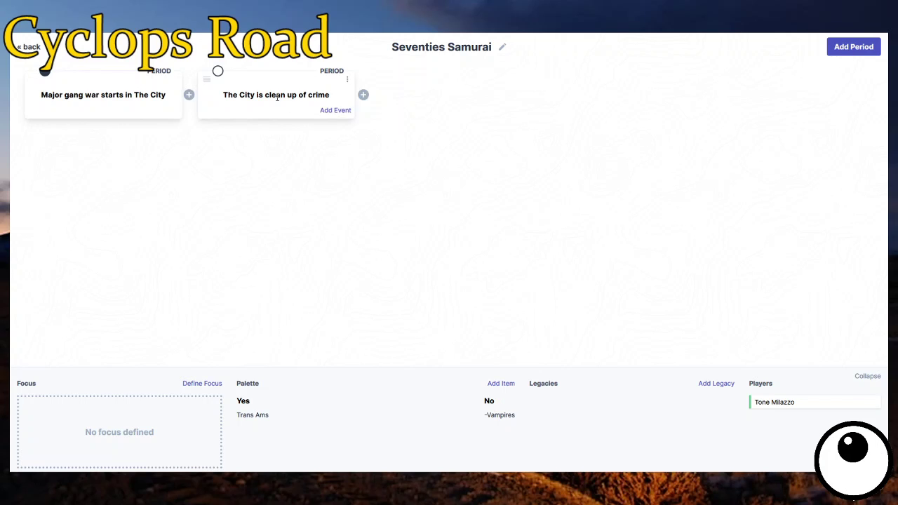
Add the Dark event 'Gummo, is assassinated before he can merge all the city gangs.', fixing 'murge'
{"action": "mouse_move", "coordinate": [78, 111]}
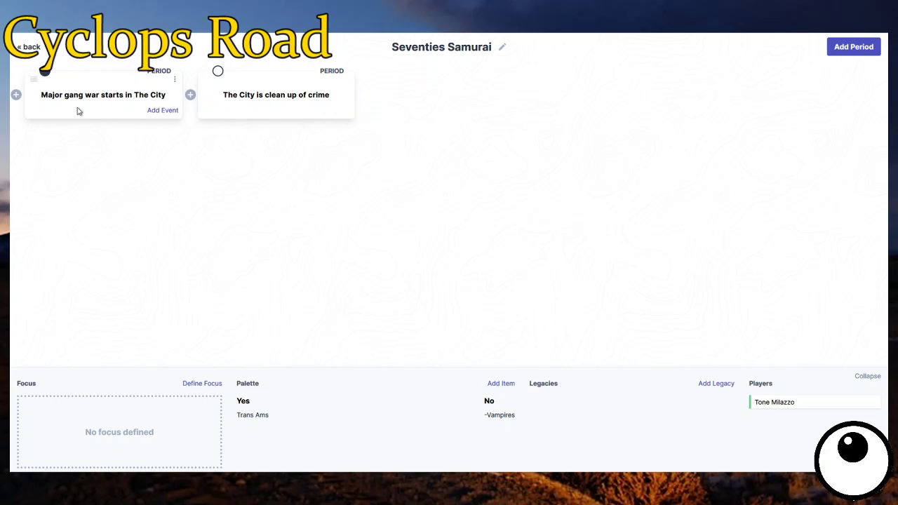
{"action": "left_click", "coordinate": [161, 112]}
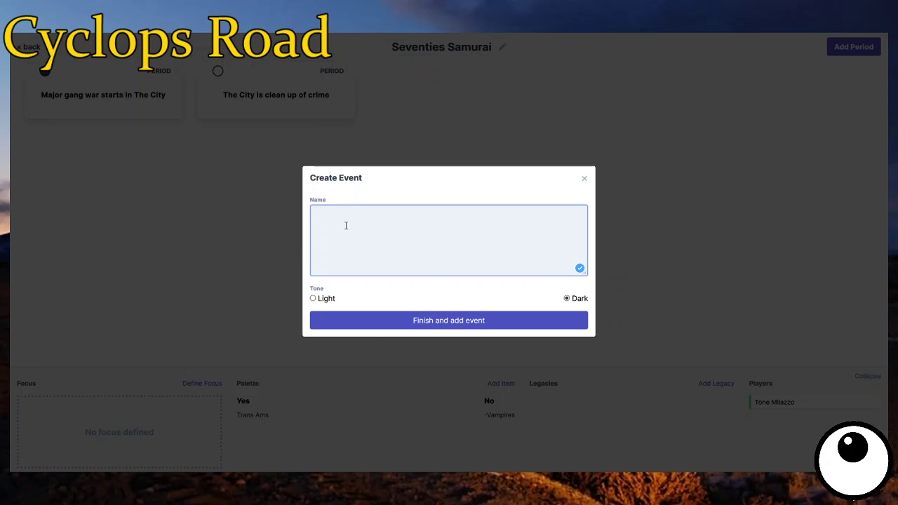
{"action": "type", "text": "Gummo, is assassinated before he can murs"}
{"action": "key", "text": "BackSpace"}
{"action": "type", "text": "ge all the"}
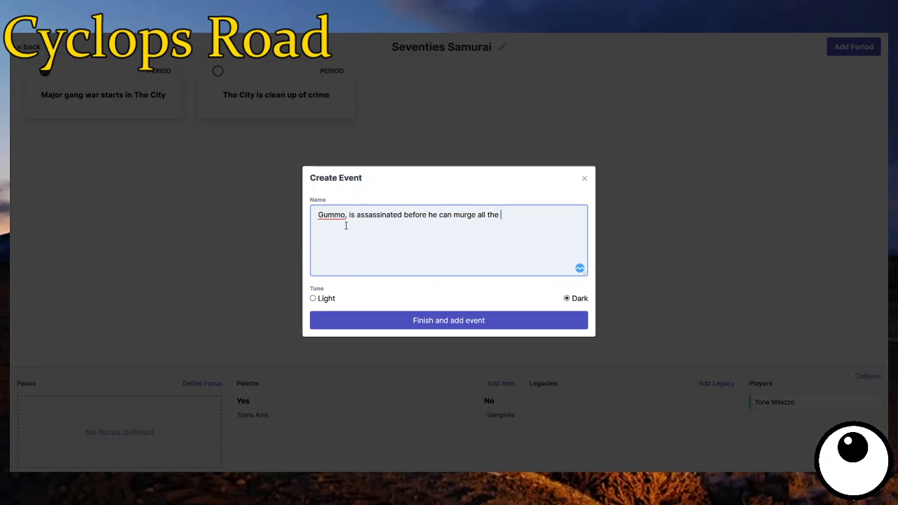
{"action": "type", "text": " city gangs."}
{"action": "left_click", "coordinate": [466, 214]}
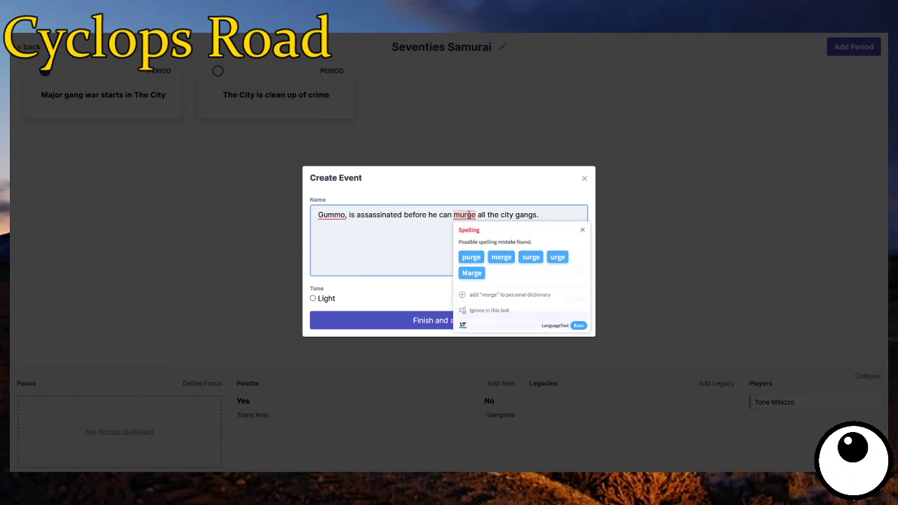
{"action": "left_click", "coordinate": [498, 256]}
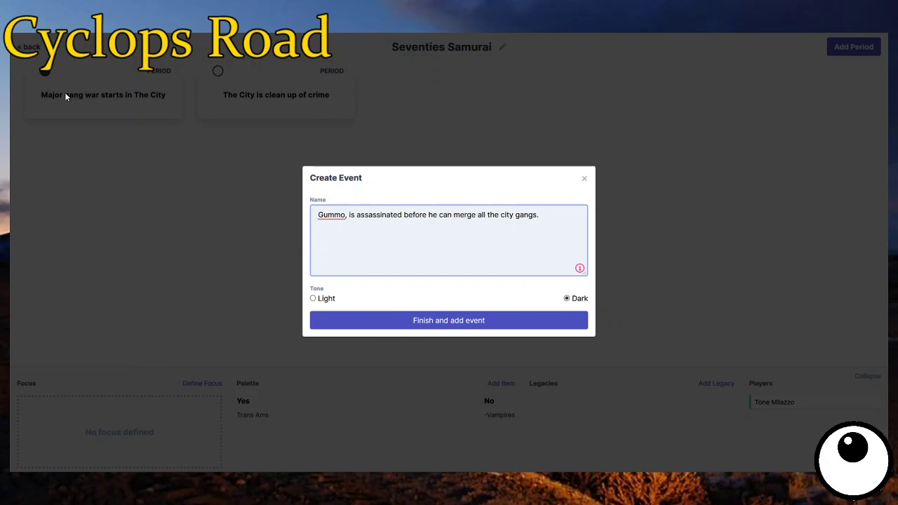
{"action": "left_click", "coordinate": [447, 320]}
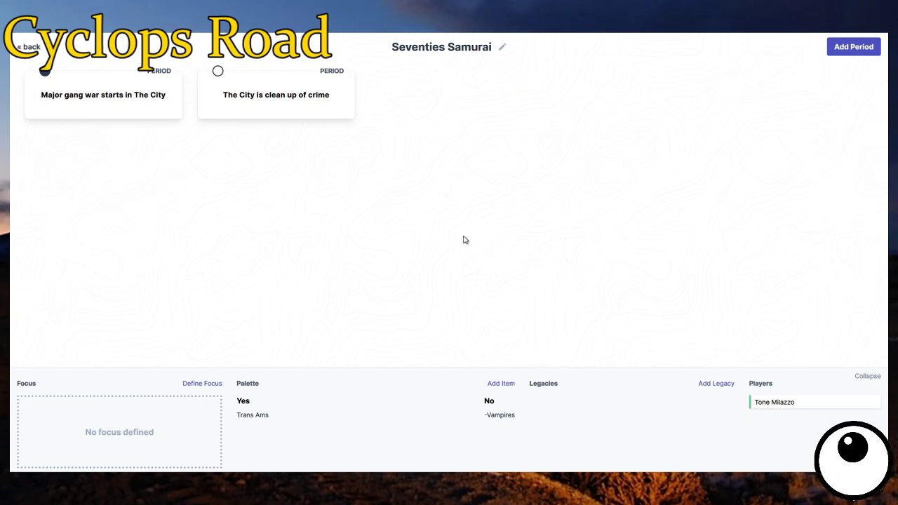
{"action": "mouse_move", "coordinate": [118, 154]}
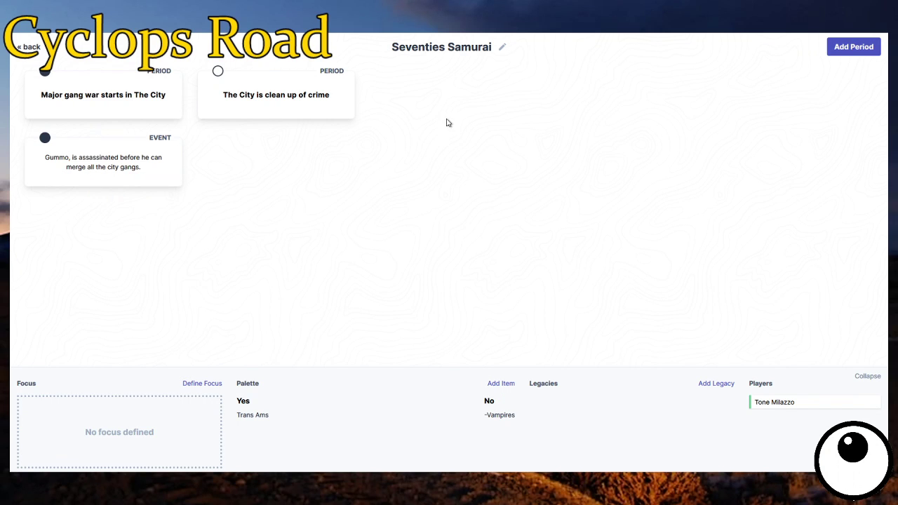
Insert the Light period 'Samurai Squad is formed' after the gang war period, correcting 'Samuri'
{"action": "mouse_move", "coordinate": [44, 174]}
{"action": "mouse_move", "coordinate": [267, 95]}
{"action": "mouse_move", "coordinate": [182, 108]}
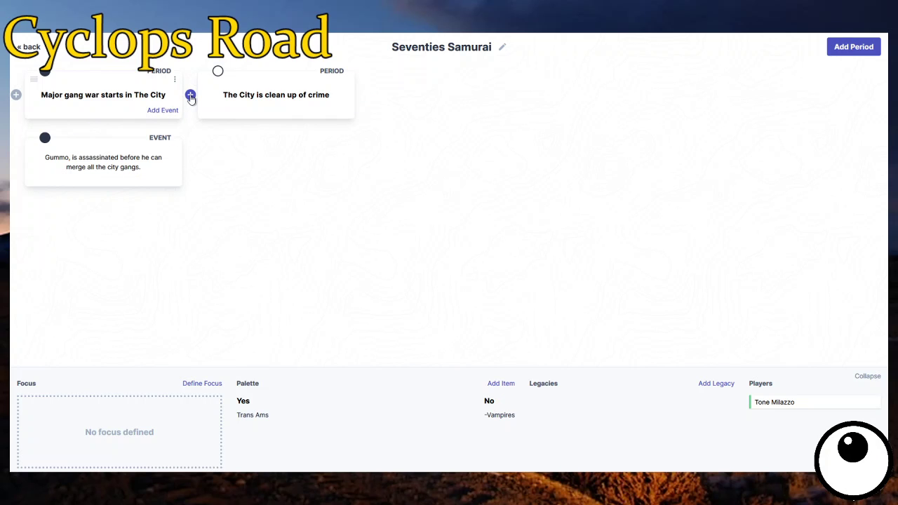
{"action": "left_click", "coordinate": [190, 96]}
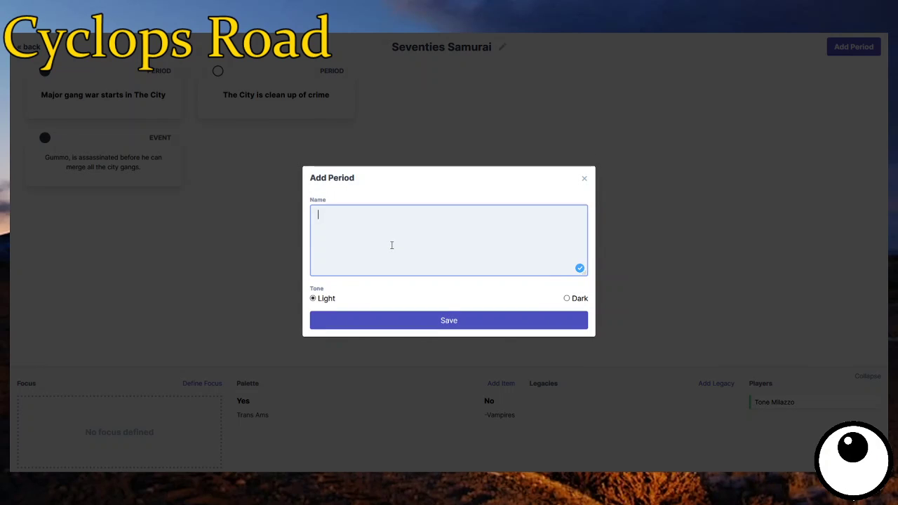
{"action": "type", "text": "Samuri Squad is formed"}
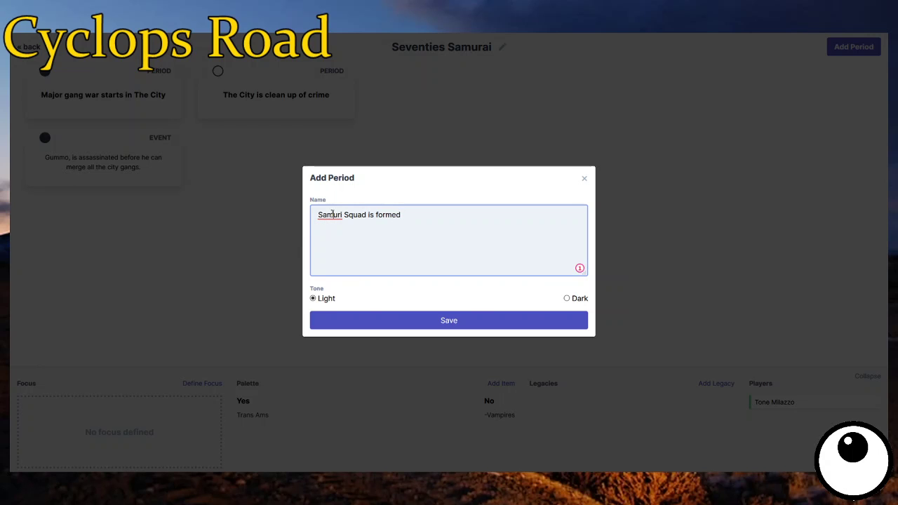
{"action": "left_click", "coordinate": [333, 214]}
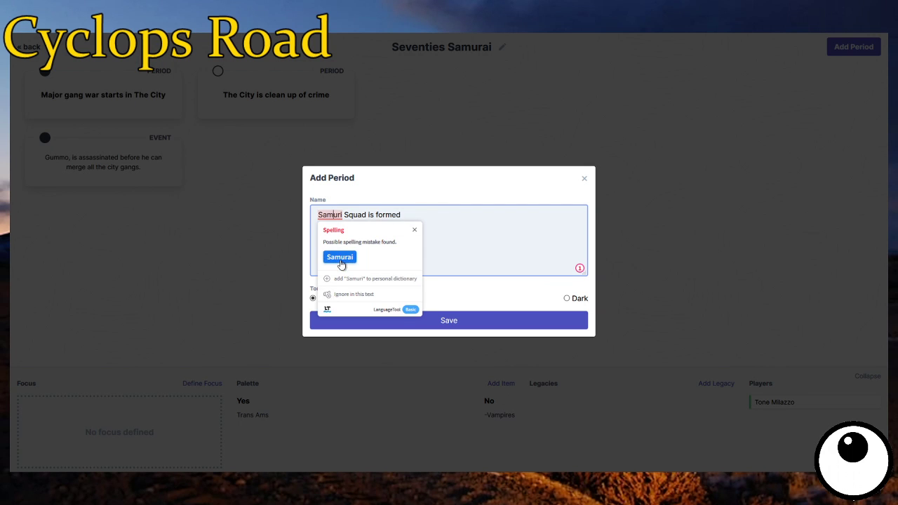
{"action": "left_click", "coordinate": [340, 258]}
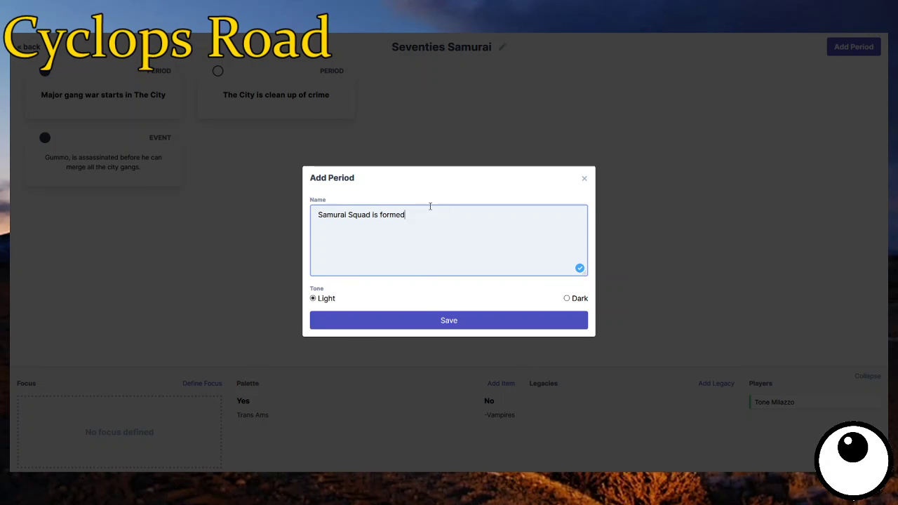
{"action": "left_click", "coordinate": [444, 322]}
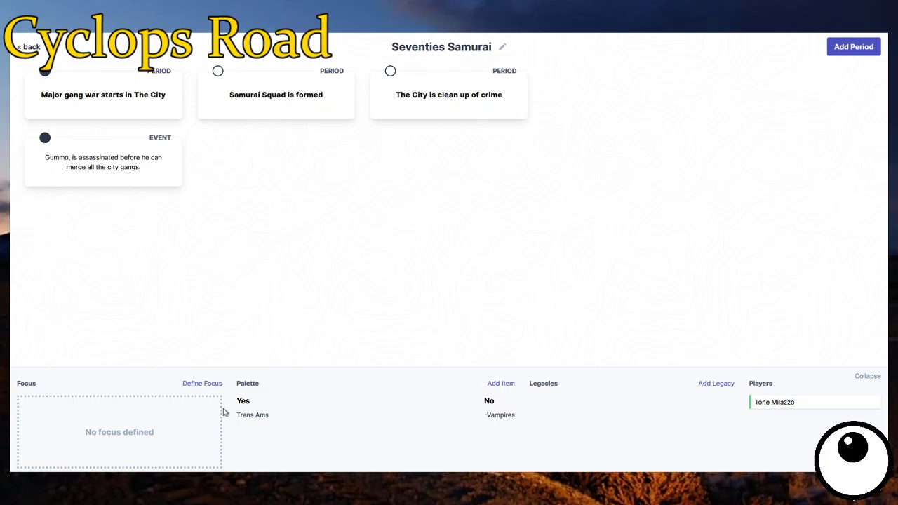
Define the game's focus with the title 'Gummo'
{"action": "left_click", "coordinate": [203, 384]}
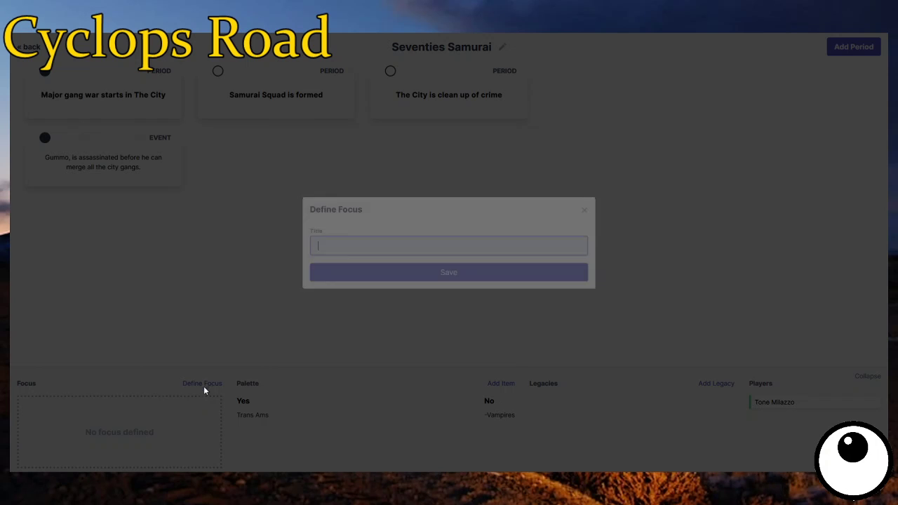
{"action": "type", "text": "Gummo"}
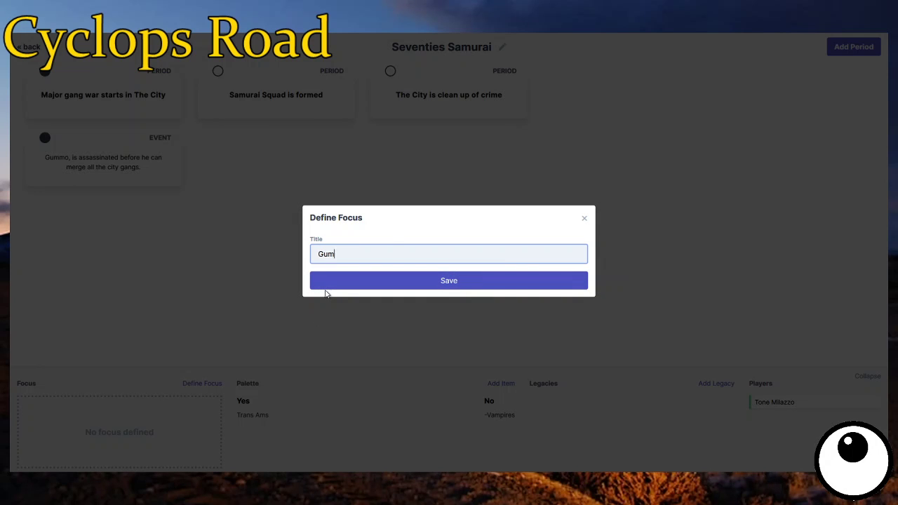
{"action": "left_click", "coordinate": [417, 282]}
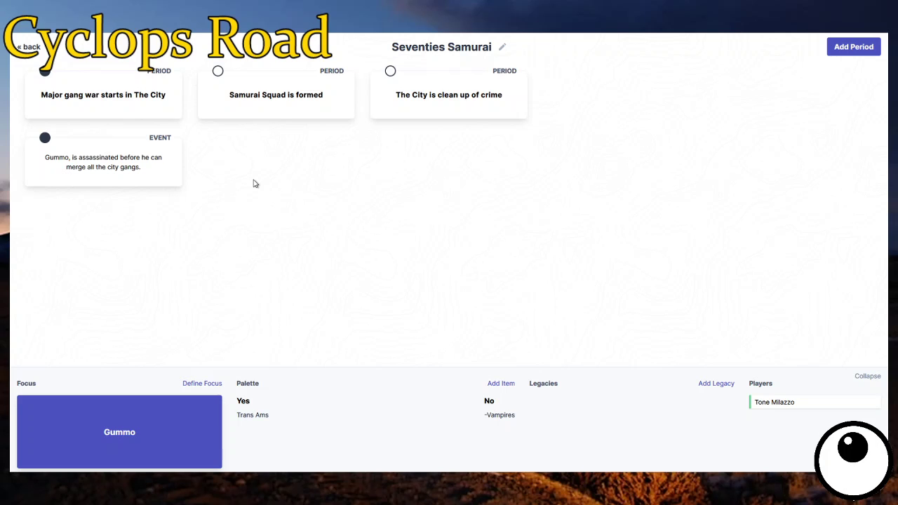
Start a scene on the Gummo event asking 'Who killed Gummo?', fixing the capitalisation
{"action": "mouse_move", "coordinate": [111, 148]}
{"action": "mouse_move", "coordinate": [164, 194]}
{"action": "mouse_move", "coordinate": [109, 200]}
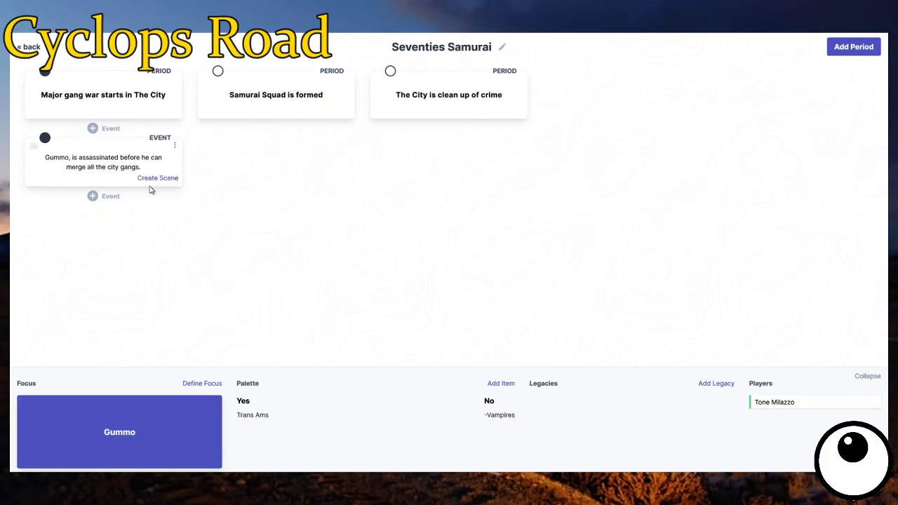
{"action": "left_click", "coordinate": [158, 179]}
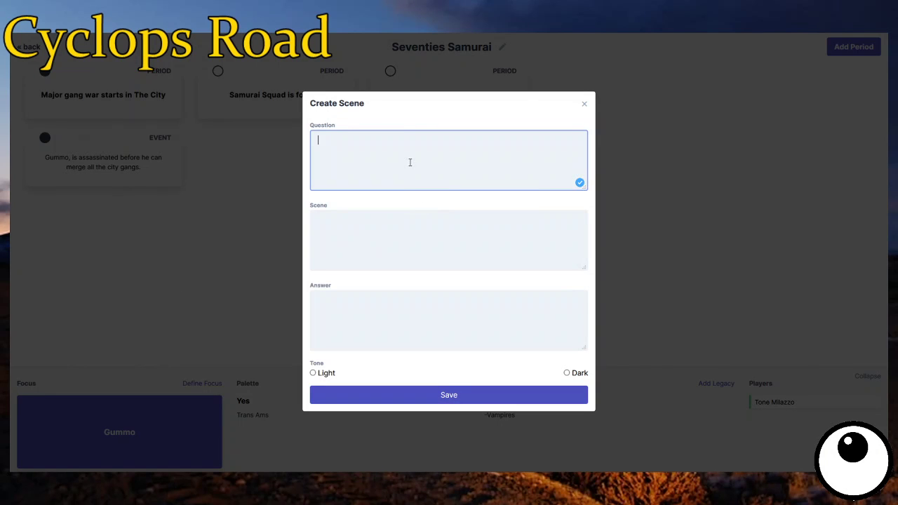
{"action": "type", "text": "Who killed GUmmo?"}
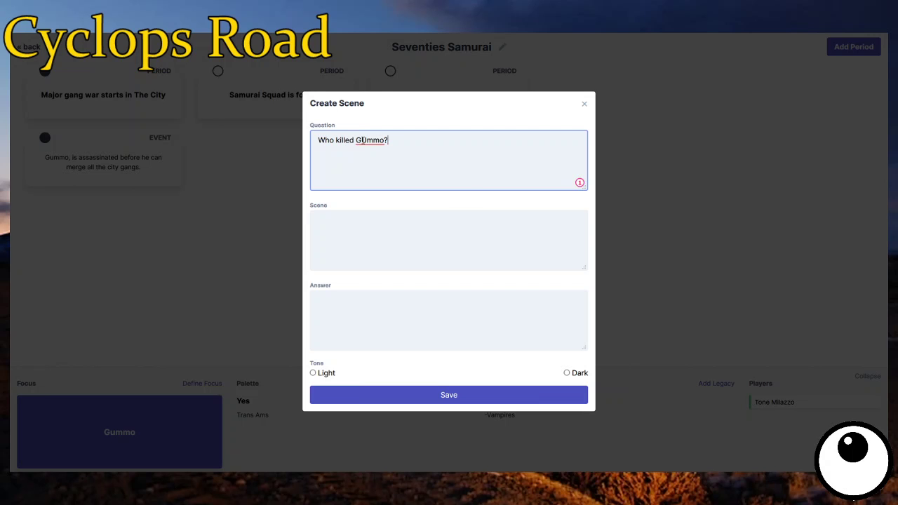
{"action": "left_click", "coordinate": [382, 141]}
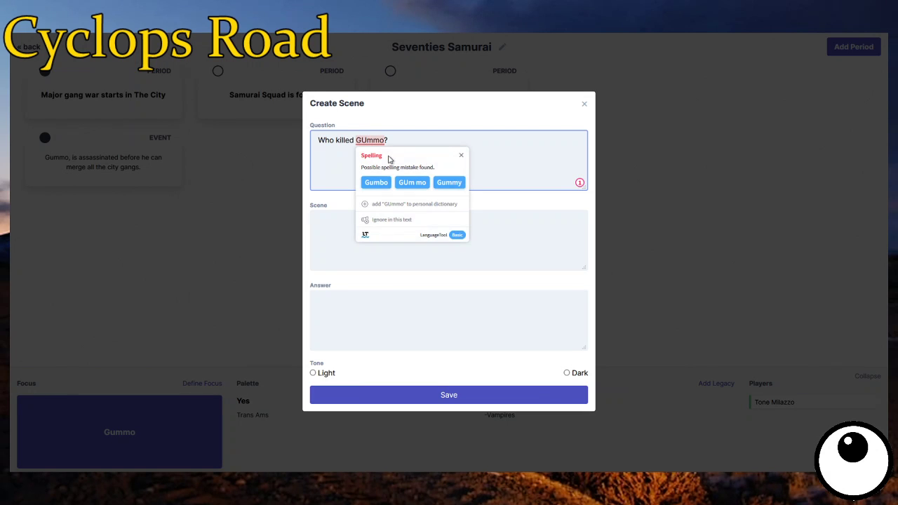
{"action": "key", "text": "Escape"}
{"action": "key", "text": "Left"}
{"action": "key", "text": "Left"}
{"action": "key", "text": "BackSpace"}
{"action": "type", "text": "u"}
Write the scene opening 'At the great meeting place' with Gummo and Righty, Gummo's right hands man
{"action": "left_click", "coordinate": [383, 223]}
{"action": "type", "text": "At "}
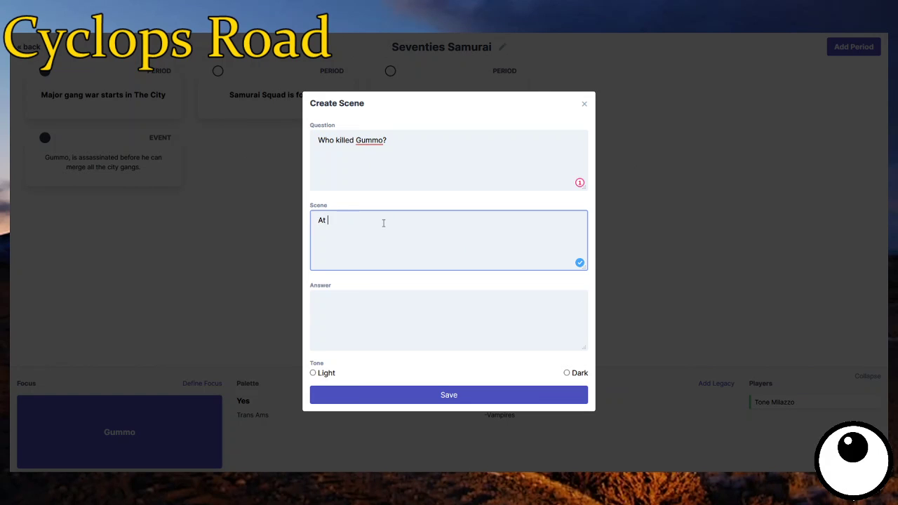
{"action": "type", "text": "the great meeting "}
{"action": "type", "text": "place"}
{"action": "type", "text": "Gummo"}
{"action": "type", "text": ","}
{"action": "key", "text": "BackSpace"}
{"action": "type", "text": ". Righty, Gummo's"}
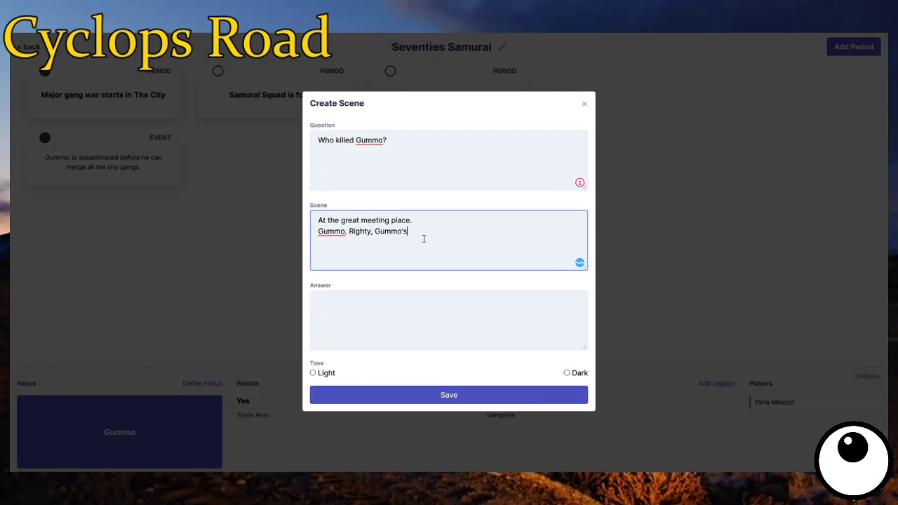
{"action": "type", "text": " riught hands mna"}
{"action": "key", "text": "BackSpace"}
{"action": "key", "text": "BackSpace"}
Correct the misspelled word to 'right' and append ', J-Fast, leader of the Zip Crew' to the scene
{"action": "type", "text": "an"}
{"action": "mouse_move", "coordinate": [418, 239]}
{"action": "left_click", "coordinate": [419, 273]}
{"action": "type", "text": ", J-Fast, leader of the"}
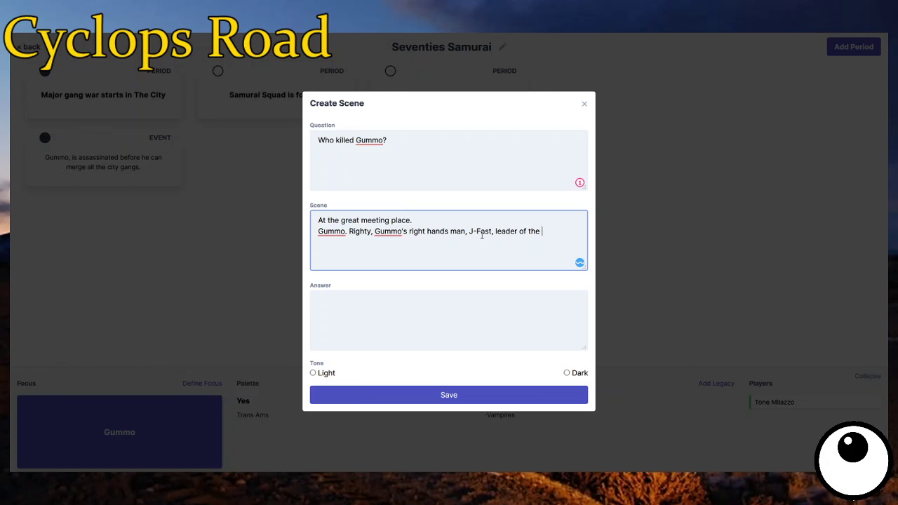
{"action": "type", "text": " Zip Crew"}
Replace the commas after J-Fast and Righty with dashes
{"action": "left_click", "coordinate": [495, 231]}
{"action": "key", "text": "BackSpace"}
{"action": "type", "text": "-"}
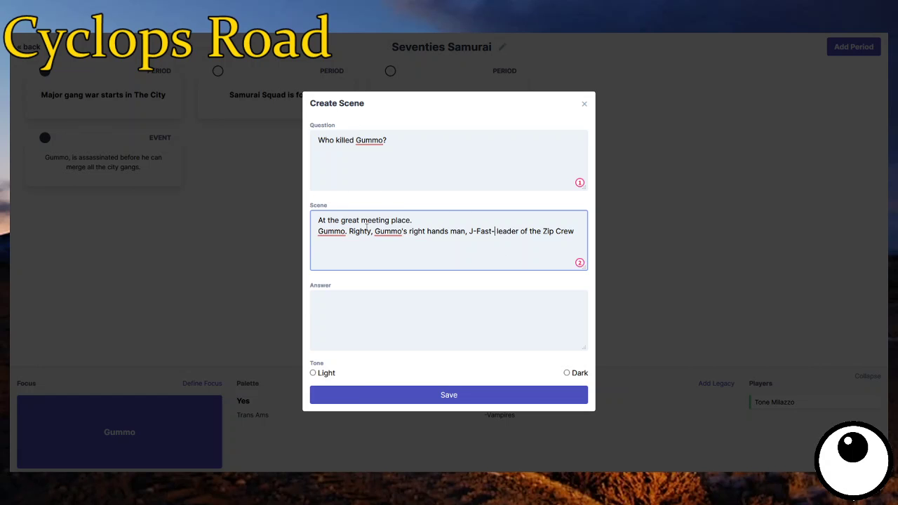
{"action": "left_click", "coordinate": [372, 232]}
{"action": "key", "text": "Delete"}
{"action": "key", "text": "Delete"}
{"action": "type", "text": "-"}
Finish editing the scene line and move to the scene's Answer field
{"action": "left_click", "coordinate": [377, 139]}
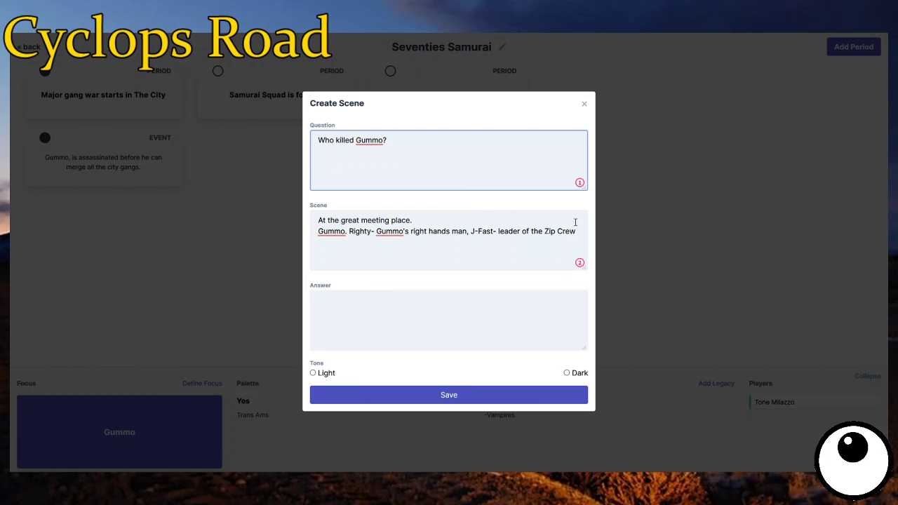
{"action": "left_click", "coordinate": [402, 243]}
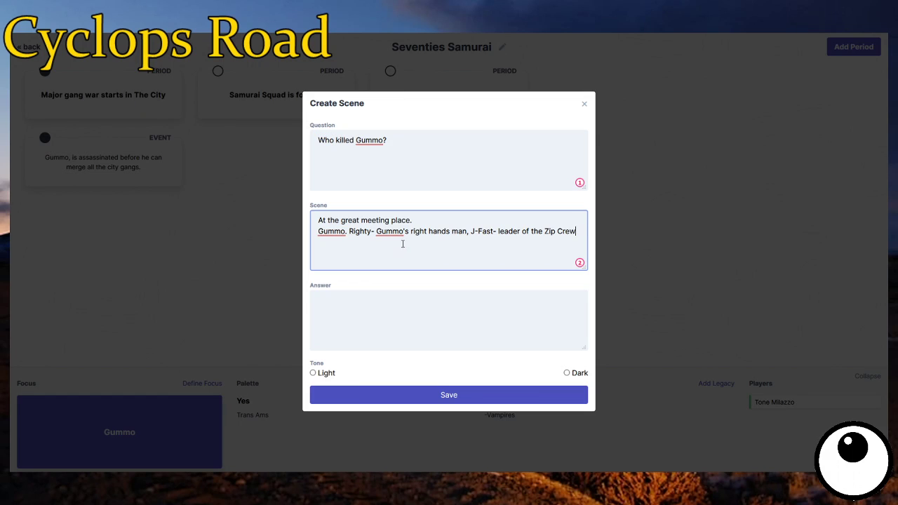
{"action": "left_click", "coordinate": [351, 304]}
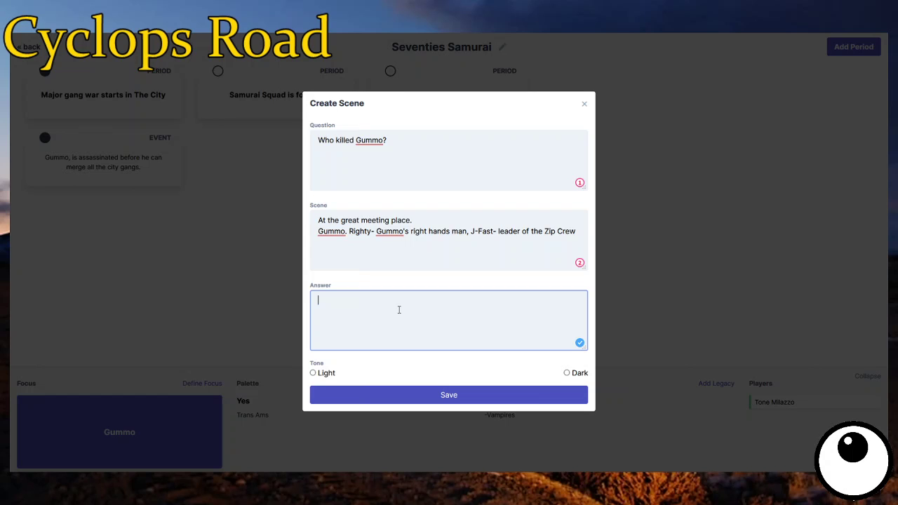
Answer 'Righty killed him, out of mercy', mark it Light, and save the Gummo scene
{"action": "type", "text": "Righty"}
{"action": "type", "text": "killed him, out of mercy"}
{"action": "left_click", "coordinate": [313, 374]}
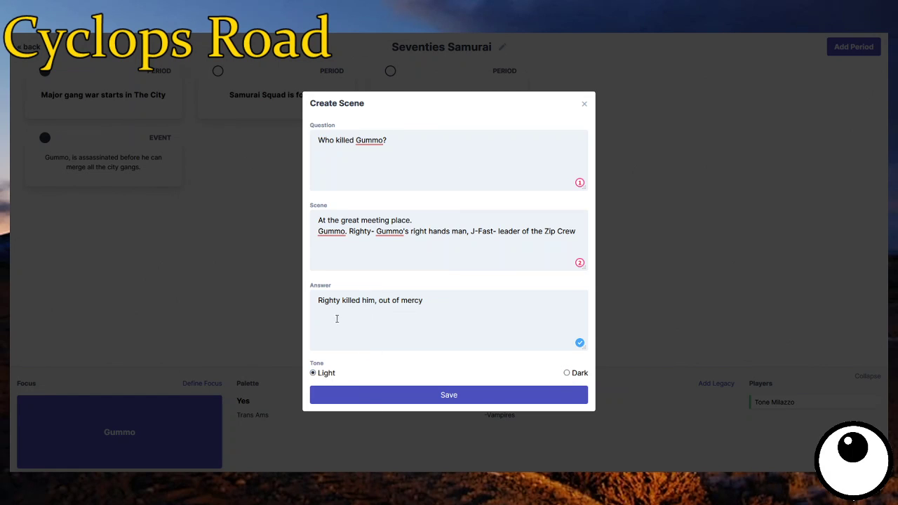
{"action": "left_click", "coordinate": [449, 394]}
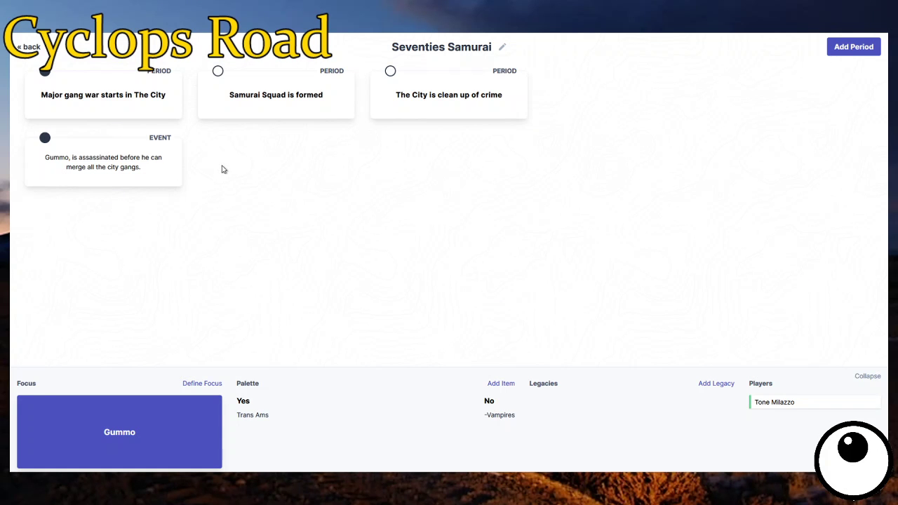
{"action": "mouse_move", "coordinate": [156, 184]}
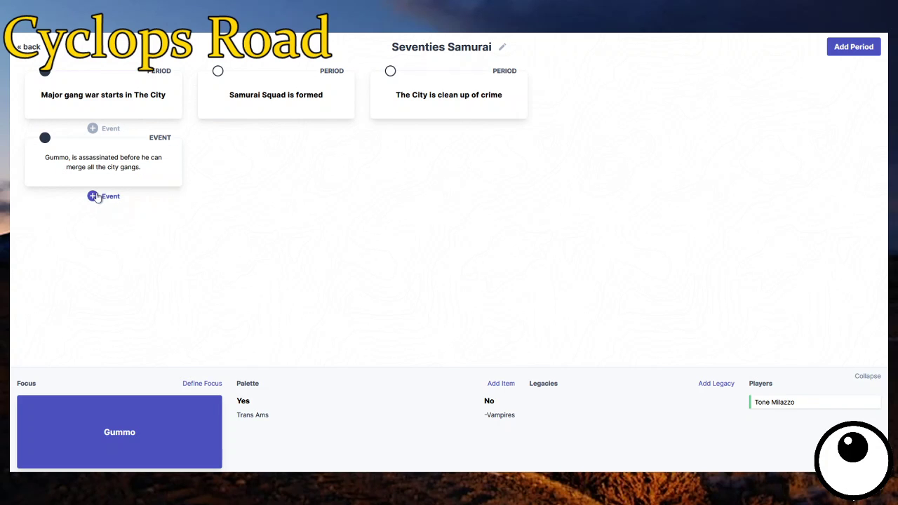
{"action": "left_click", "coordinate": [167, 178]}
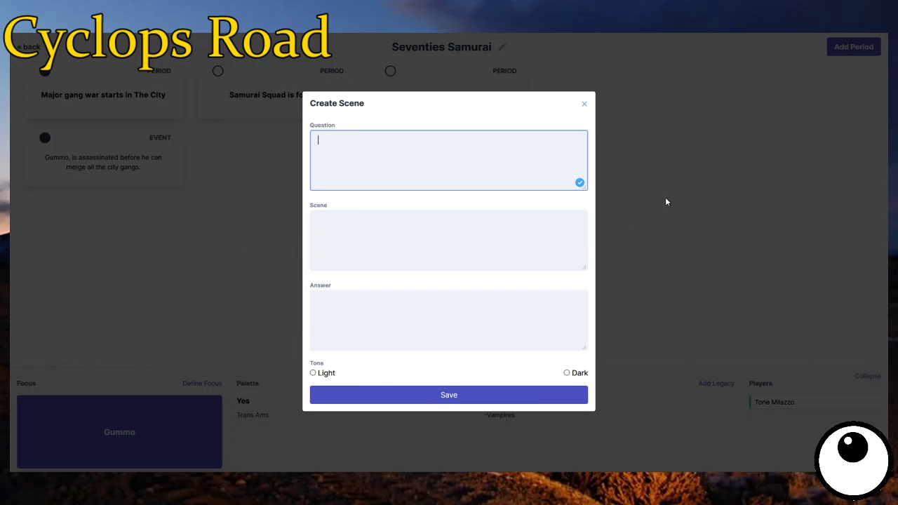
{"action": "left_click", "coordinate": [696, 185]}
{"action": "left_click", "coordinate": [584, 103]}
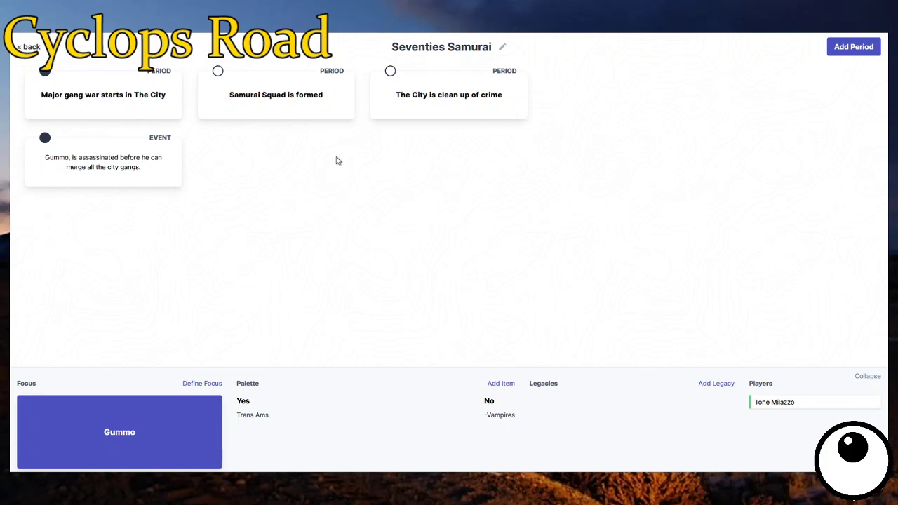
Insert the period 'Gummo's son, Donny, is appointed the chief of police' after Samurai Squad is formed
{"action": "mouse_move", "coordinate": [70, 144]}
{"action": "mouse_move", "coordinate": [157, 187]}
{"action": "mouse_move", "coordinate": [344, 107]}
{"action": "mouse_move", "coordinate": [94, 175]}
{"action": "left_click", "coordinate": [364, 96]}
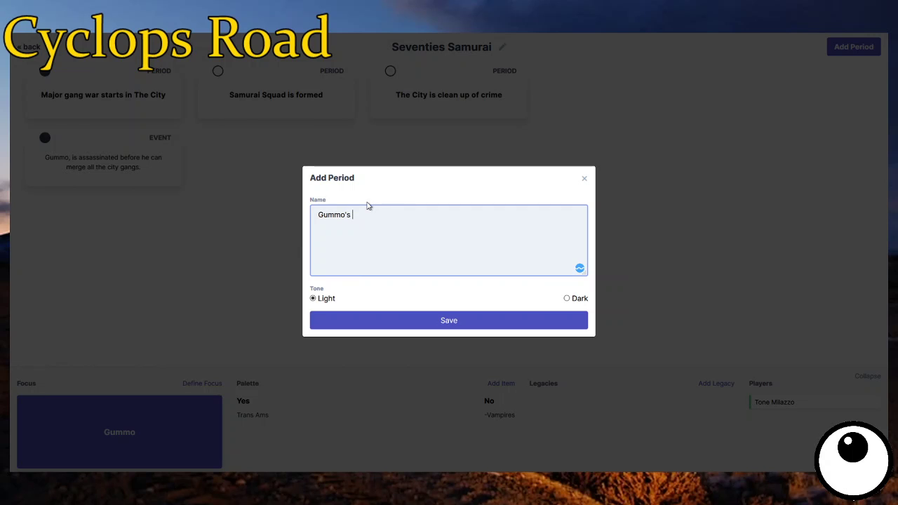
{"action": "type", "text": "Gummo's son is appointed the chief of police"}
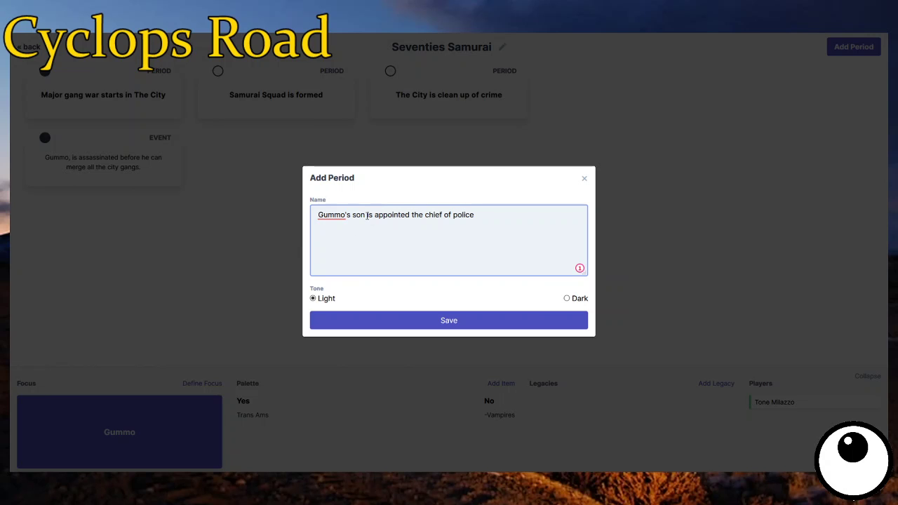
{"action": "type", "text": ", Donny,"}
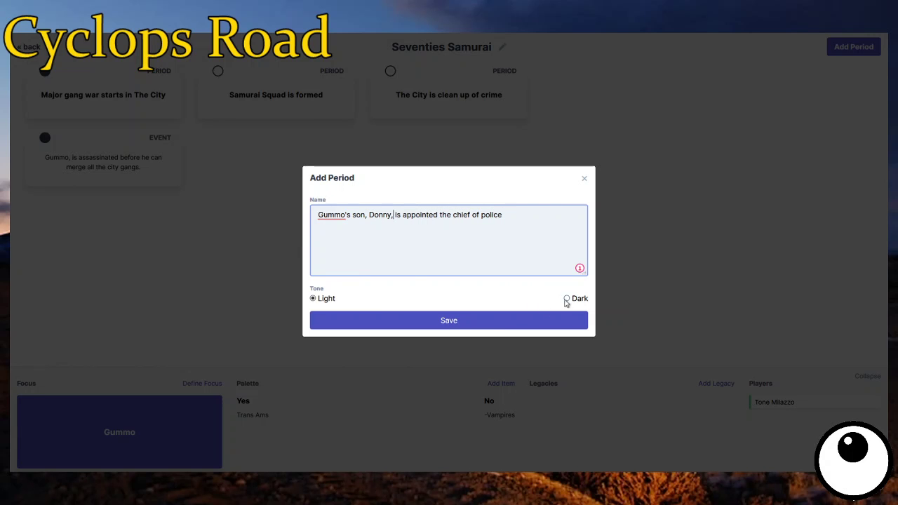
{"action": "left_click", "coordinate": [460, 320]}
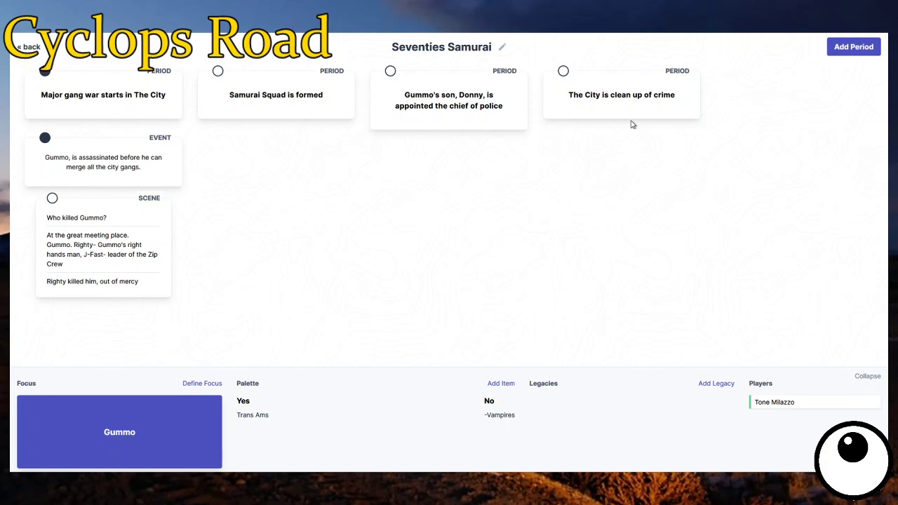
Create a new legacy named 'Donny'
{"action": "left_click", "coordinate": [716, 384]}
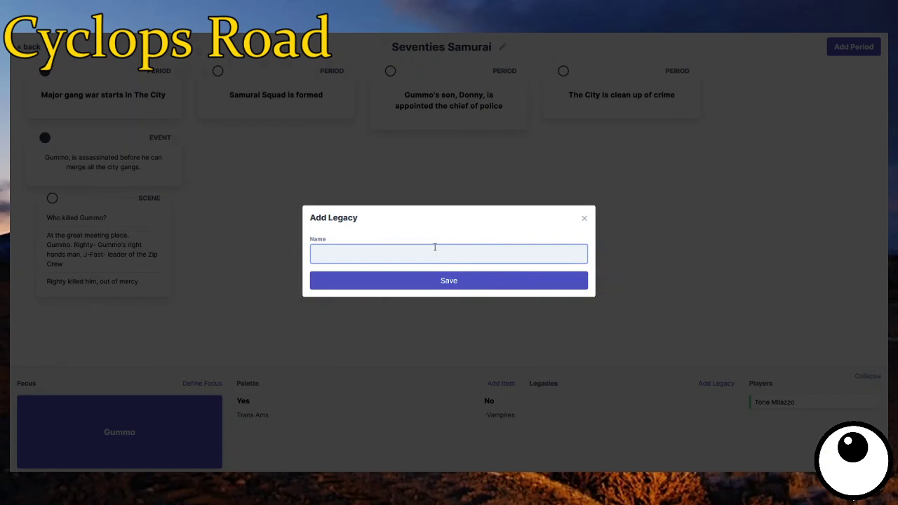
{"action": "type", "text": "Donny"}
{"action": "left_click", "coordinate": [449, 283]}
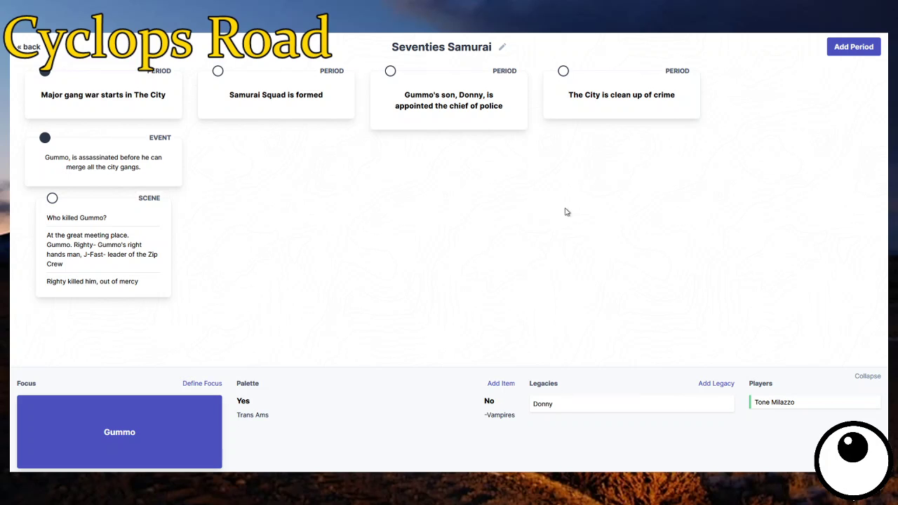
Add a 'Donny retires' event under The City is clean up of crime
{"action": "mouse_move", "coordinate": [468, 103]}
{"action": "left_click", "coordinate": [680, 110]}
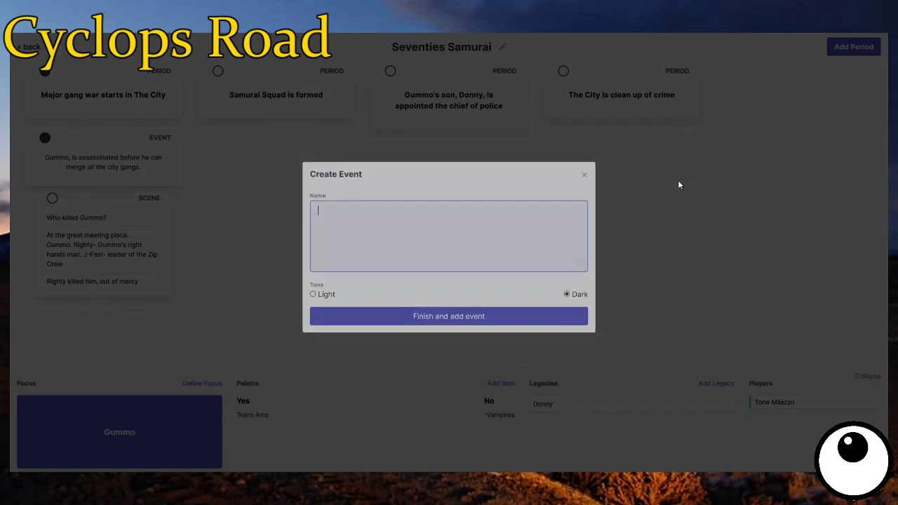
{"action": "type", "text": "Donny retires"}
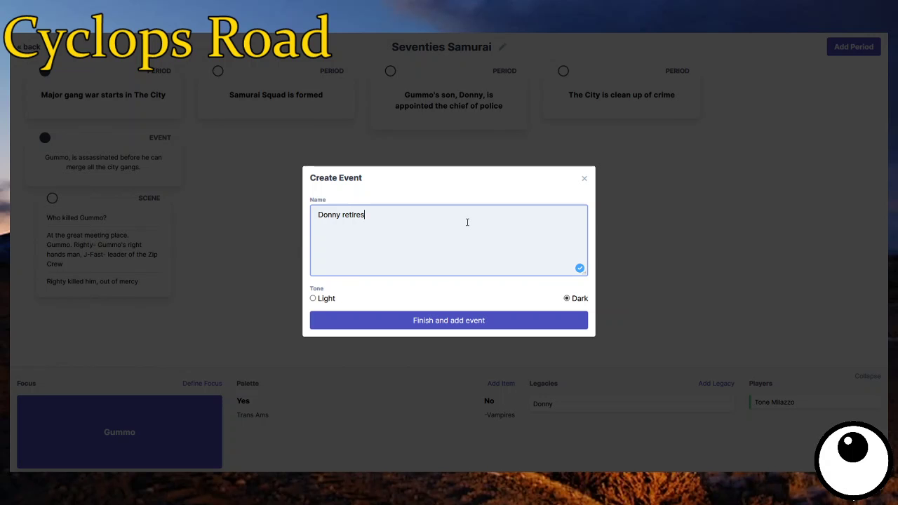
{"action": "left_click", "coordinate": [447, 320]}
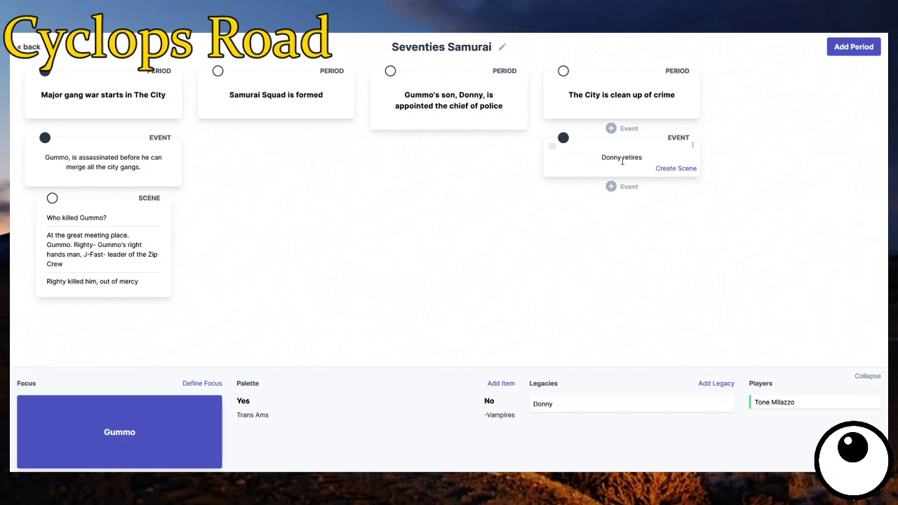
Edit the Donny retires event to give it a Light tone
{"action": "left_click", "coordinate": [692, 145]}
{"action": "left_click", "coordinate": [712, 139]}
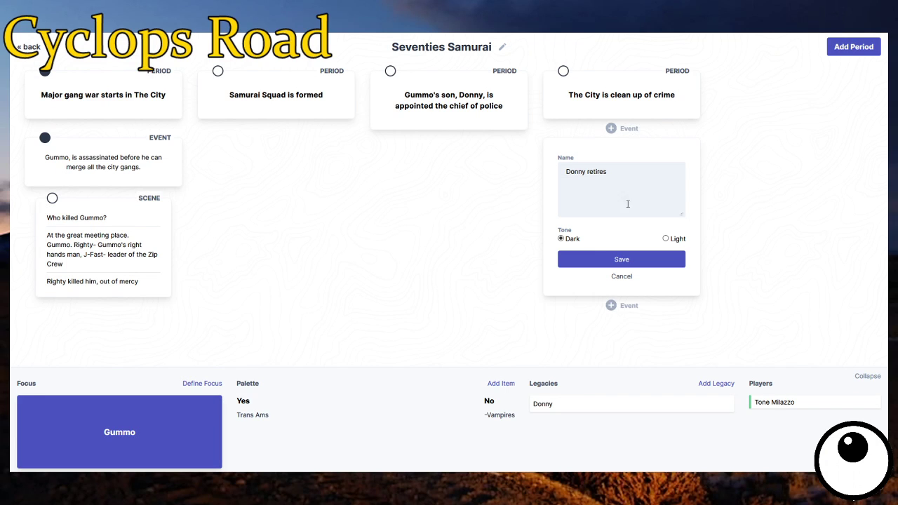
{"action": "left_click", "coordinate": [664, 239]}
{"action": "left_click", "coordinate": [651, 261]}
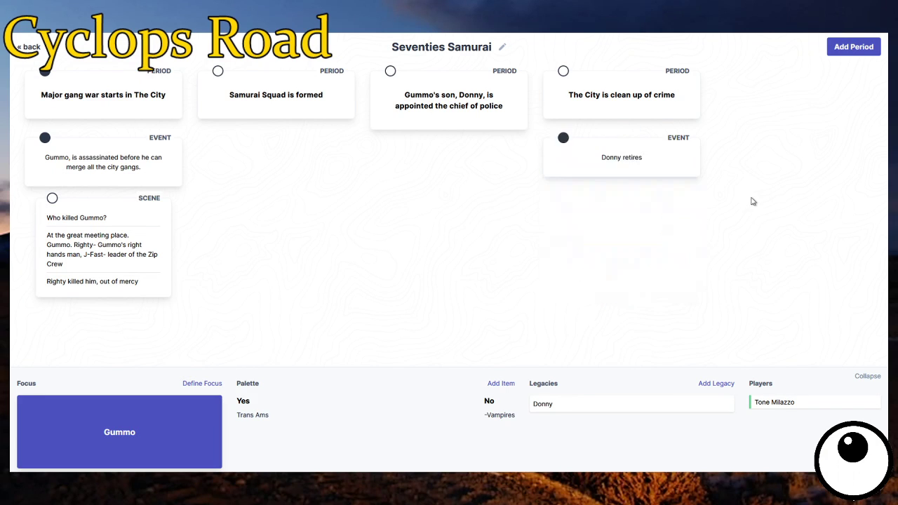